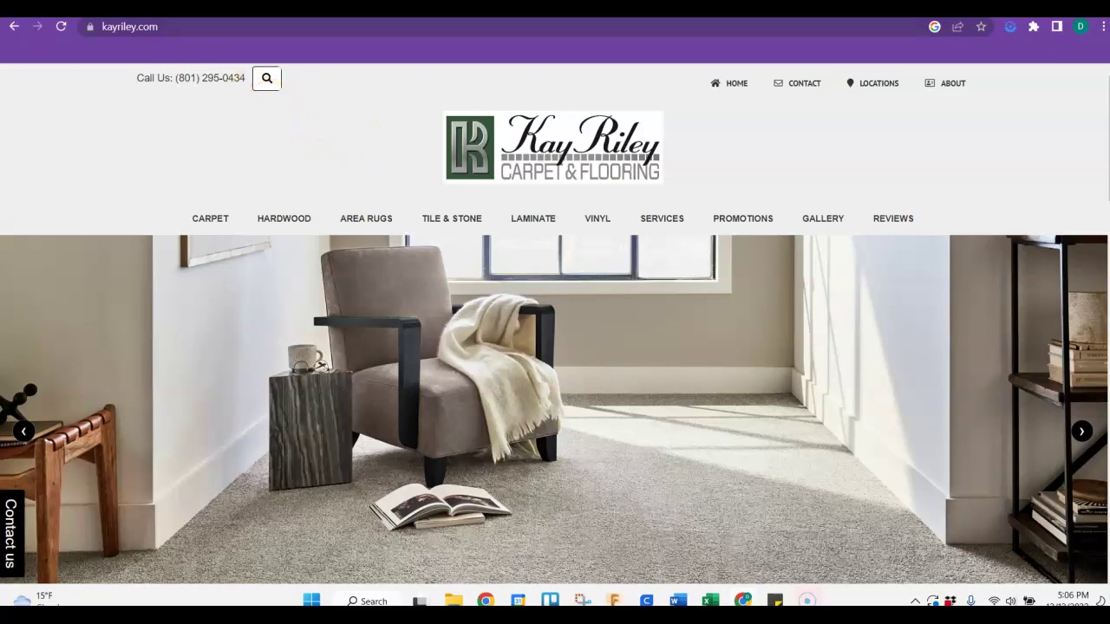
# Step: Return to the Google results for "flooring companies bountiful ut" and examine the ads, Places listings and organic results
pyautogui.hotkey('alt', 'Left')
pyautogui.scroll(3, 872, 459)
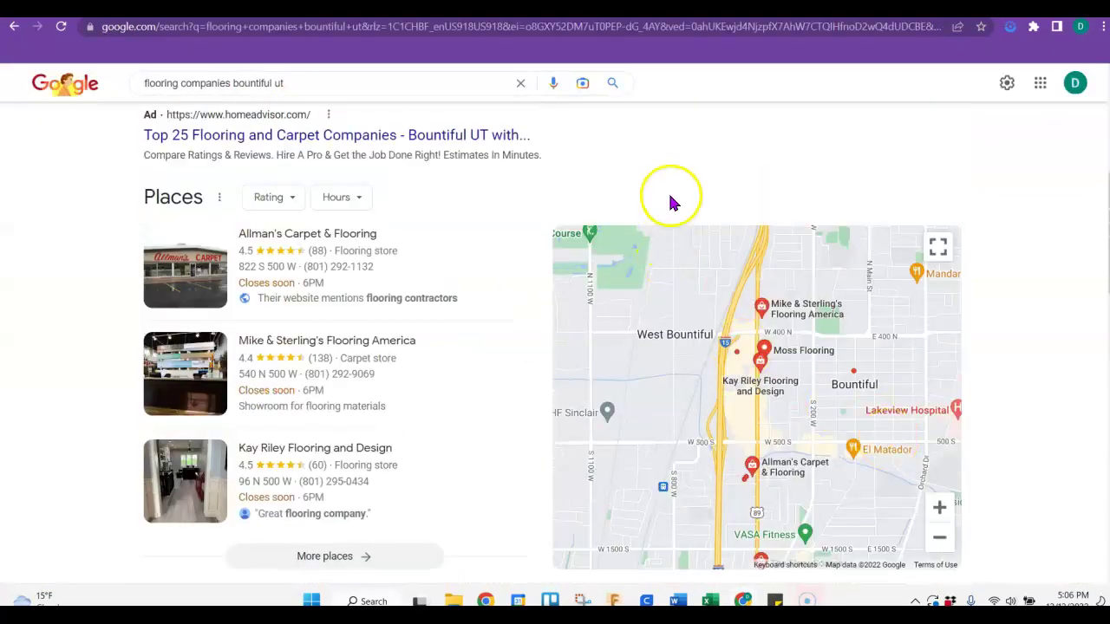
pyautogui.scroll(2, 686, 225)
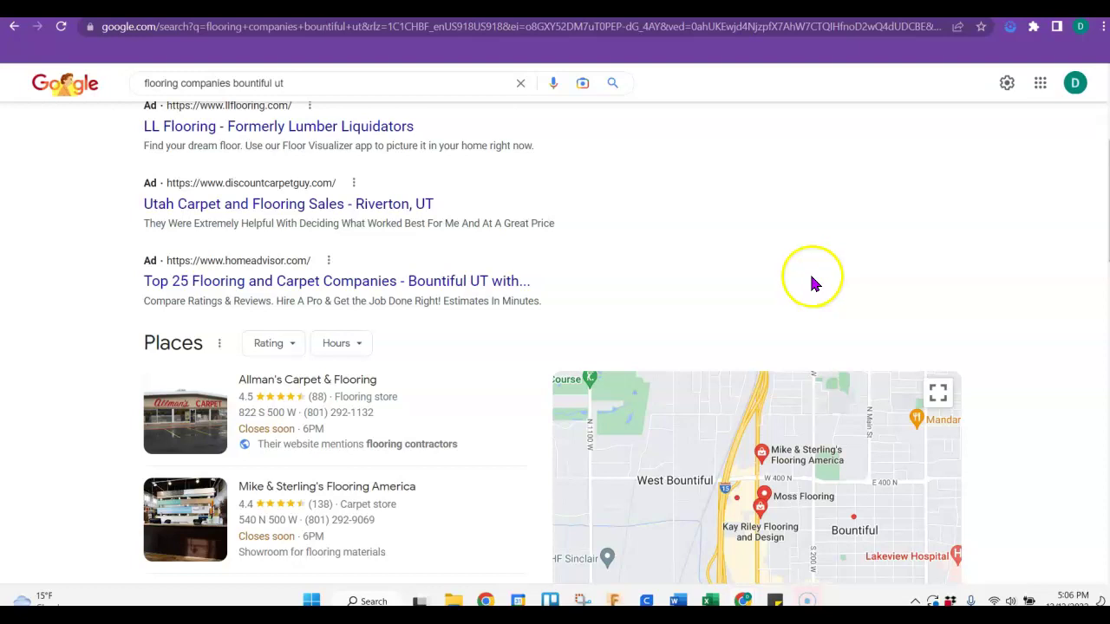
pyautogui.scroll(4, 741, 251)
pyautogui.scroll(-1, 739, 299)
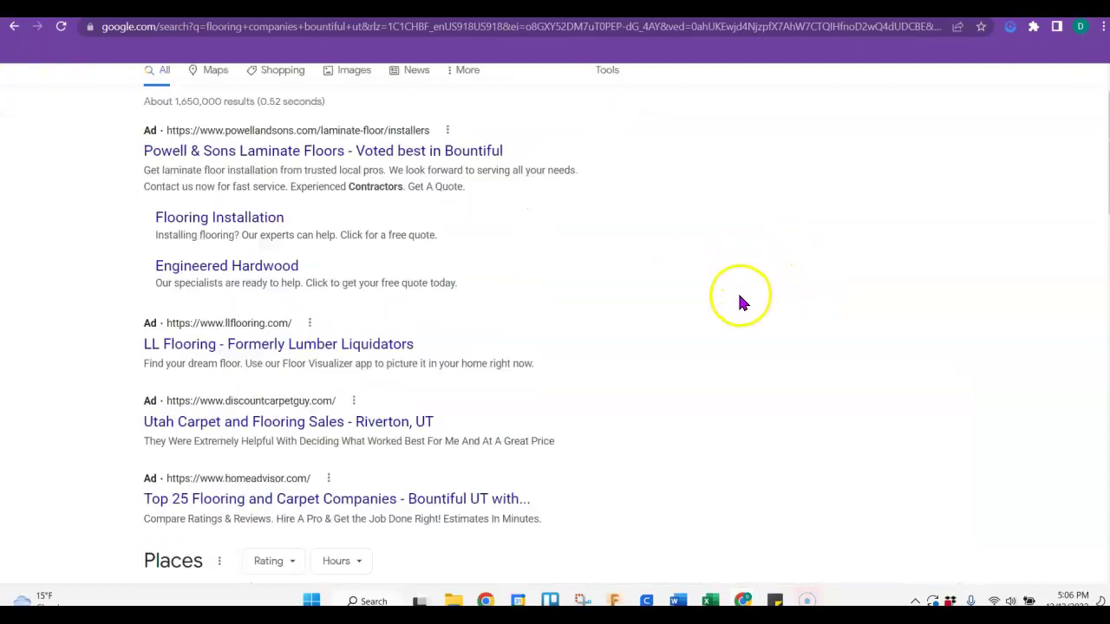
pyautogui.scroll(-3, 739, 299)
pyautogui.scroll(-2, 758, 206)
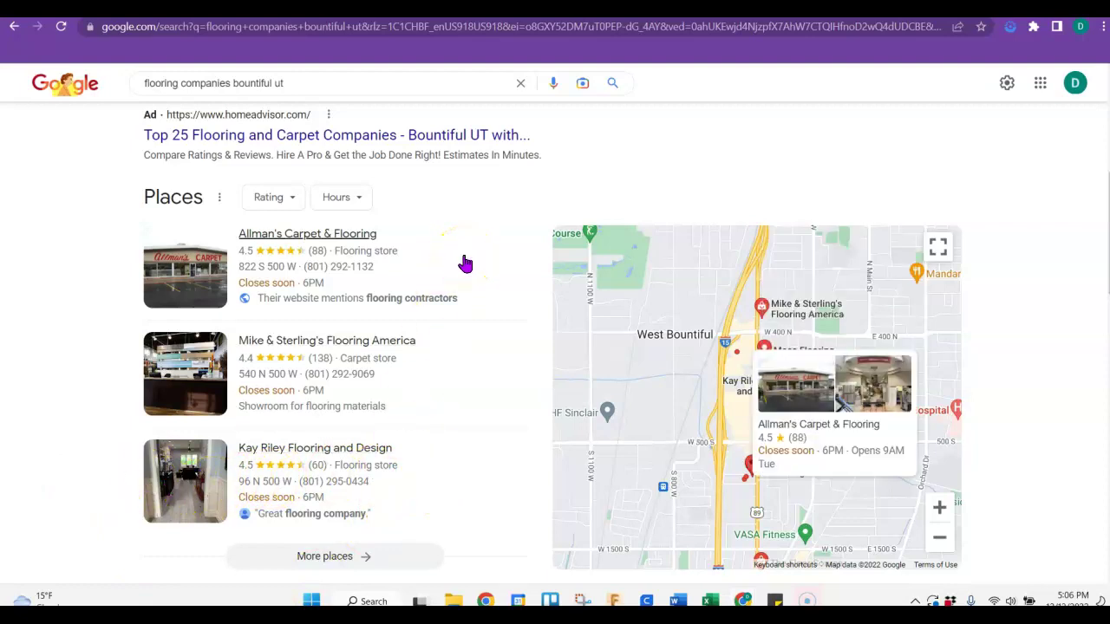
pyautogui.click(490, 408)
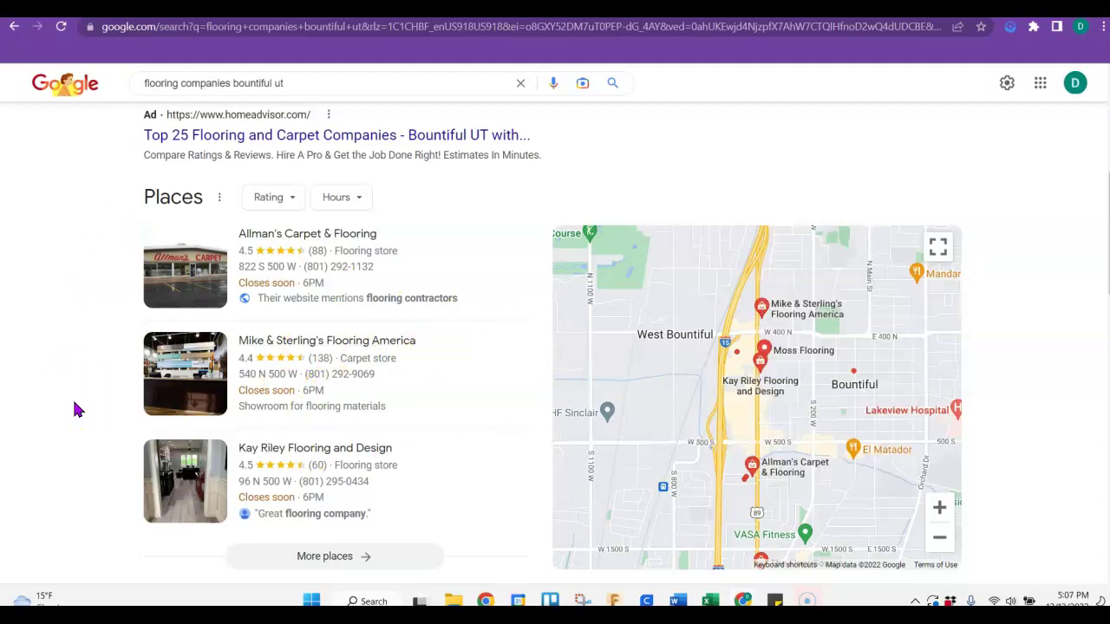
pyautogui.moveTo(76, 411)
pyautogui.mouseDown()
pyautogui.moveTo(55, 301)
pyautogui.moveTo(4, 447)
pyautogui.mouseUp()
pyautogui.scroll(-1, 59, 306)
pyautogui.scroll(-1, 61, 313)
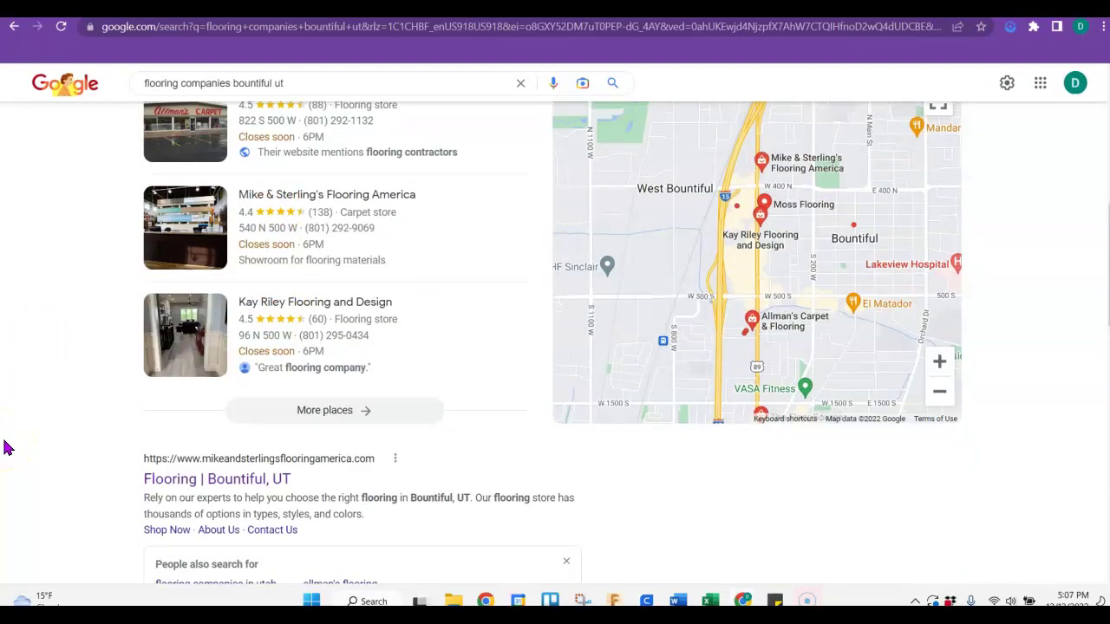
pyautogui.scroll(-2, 52, 425)
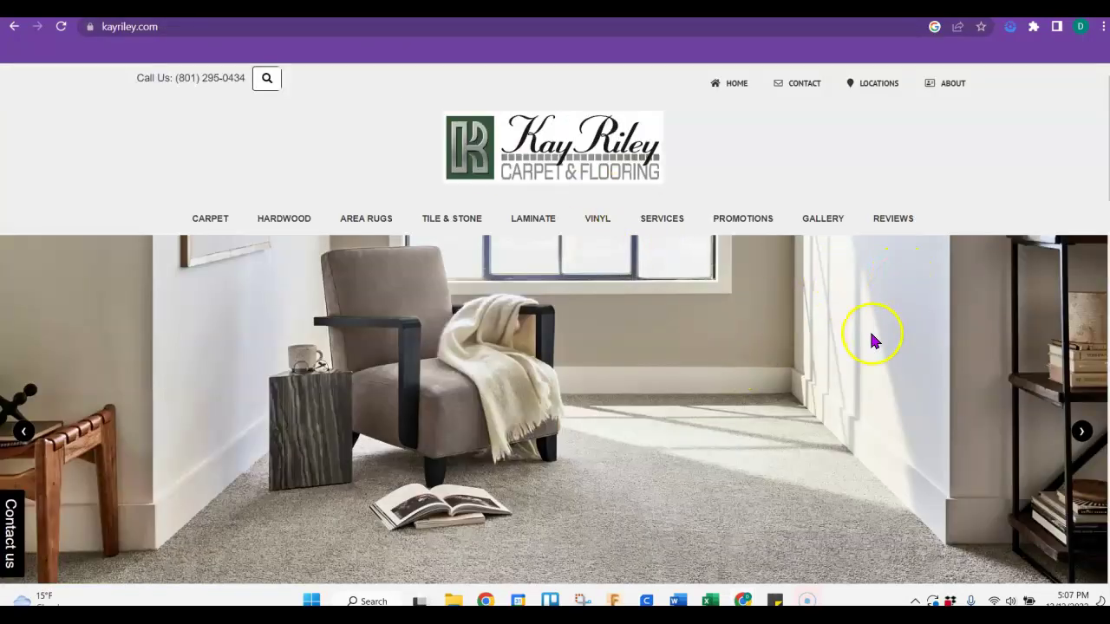
# Step: Switch to the kayriley.com homepage and review its content from the top down to the footer
pyautogui.scroll(-3, 902, 307)
pyautogui.scroll(-15, 902, 305)
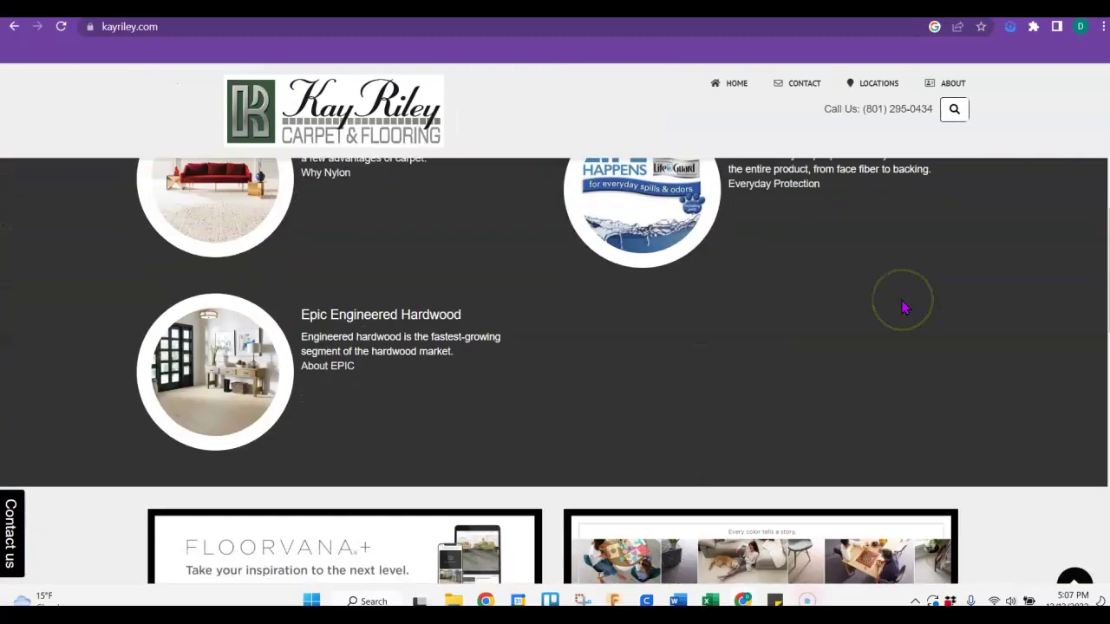
pyautogui.scroll(-5, 903, 306)
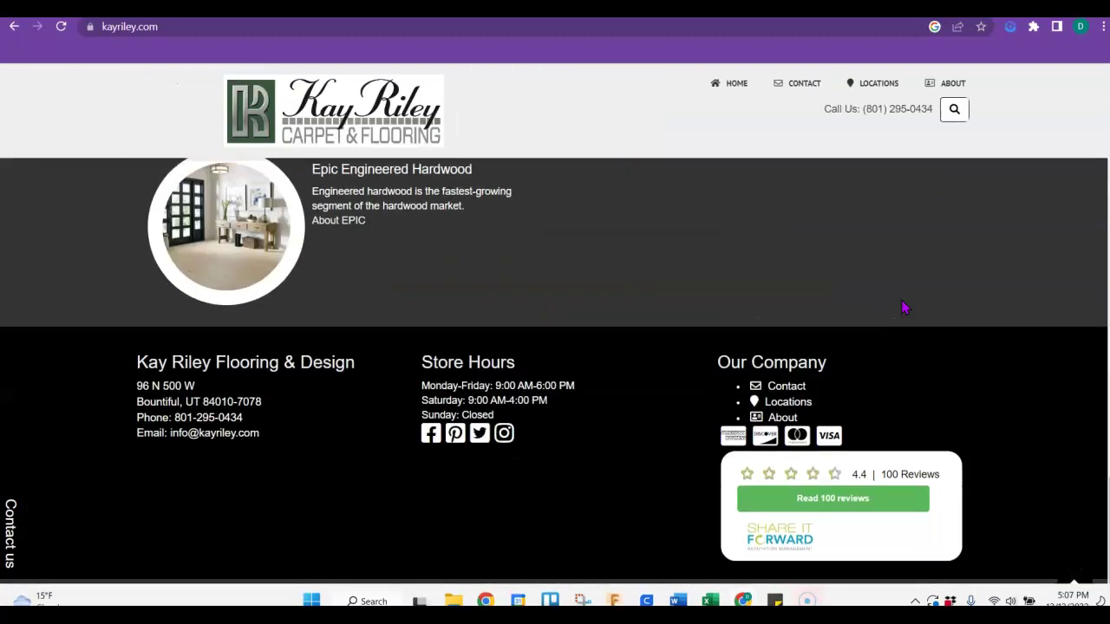
pyautogui.scroll(20, 812, 307)
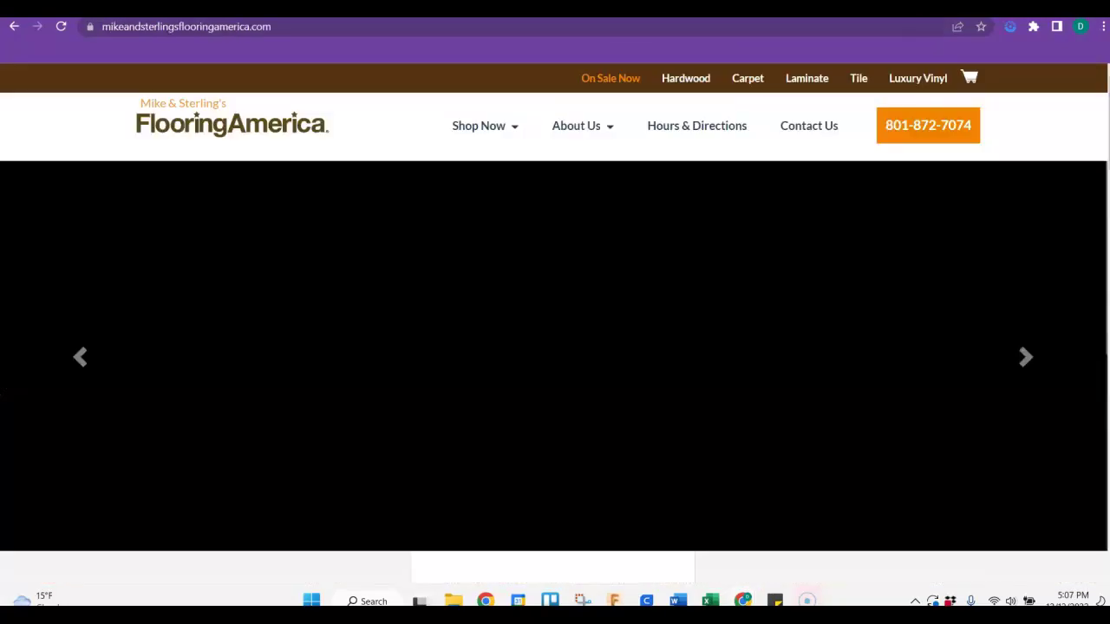
# Step: Switch to the mikeandsterlingsflooringamerica.com homepage and review its sections down to the project contact area
pyautogui.scroll(-6, 838, 305)
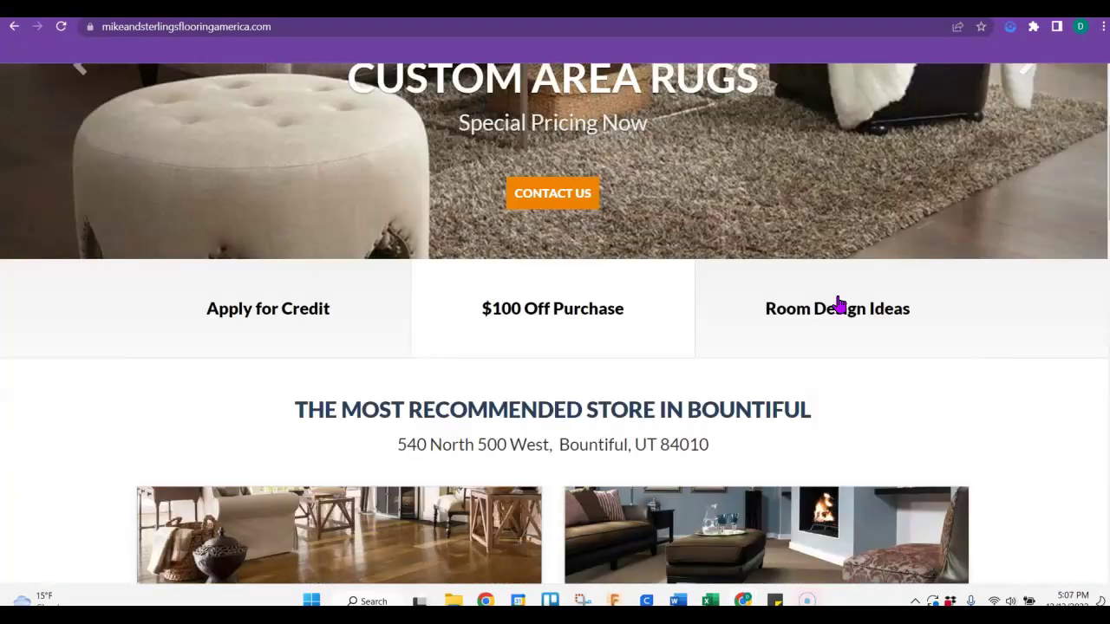
pyautogui.scroll(-15, 837, 304)
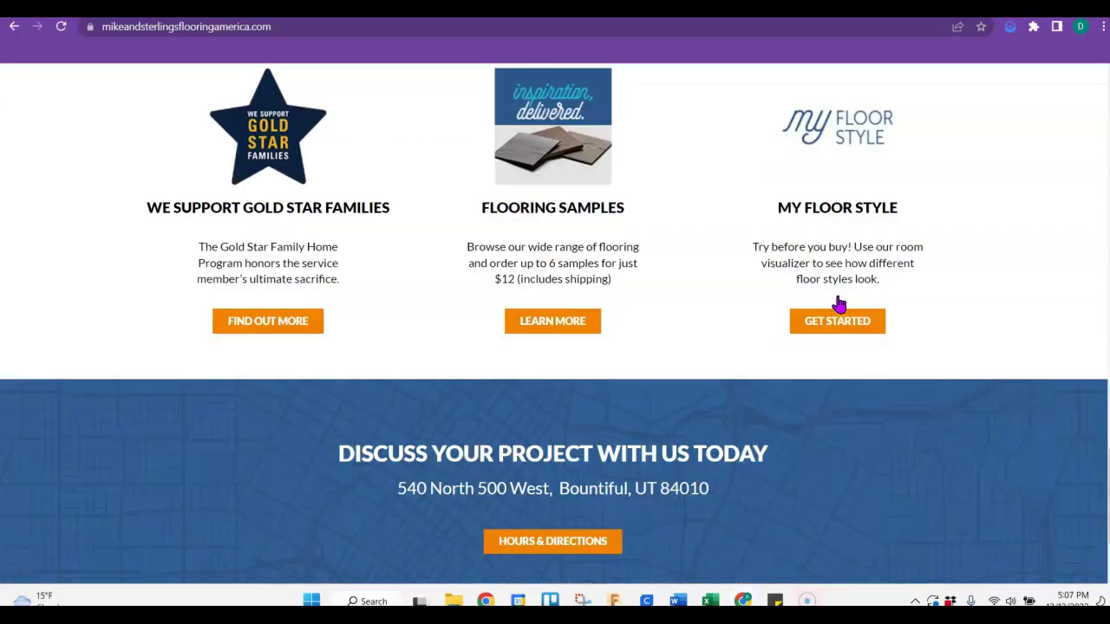
pyautogui.scroll(-3, 838, 305)
pyautogui.scroll(15, 838, 304)
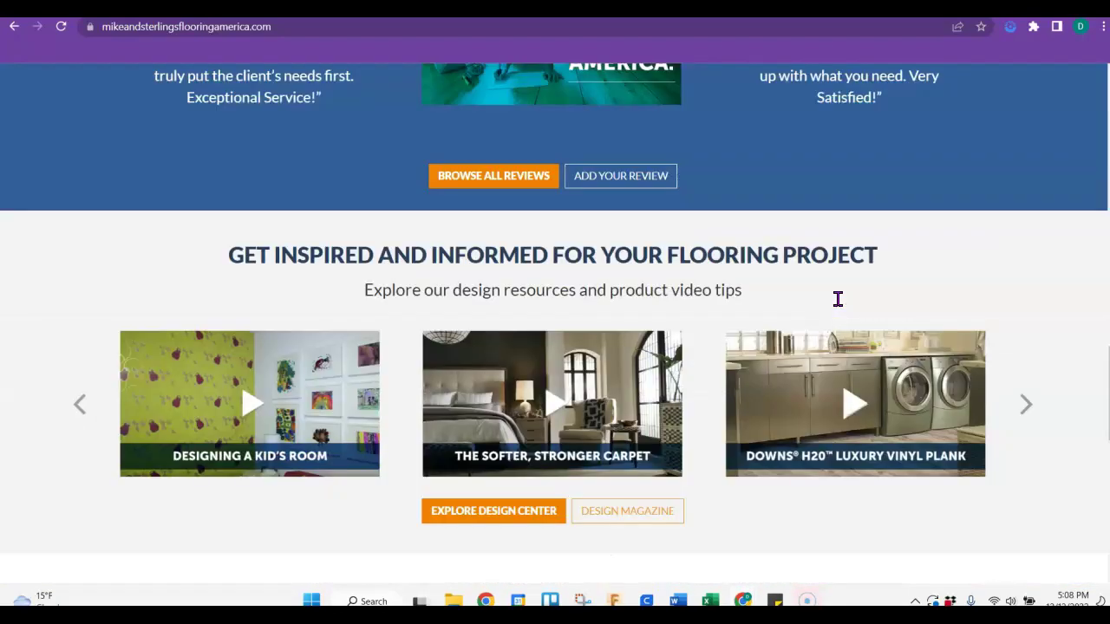
pyautogui.scroll(5, 776, 303)
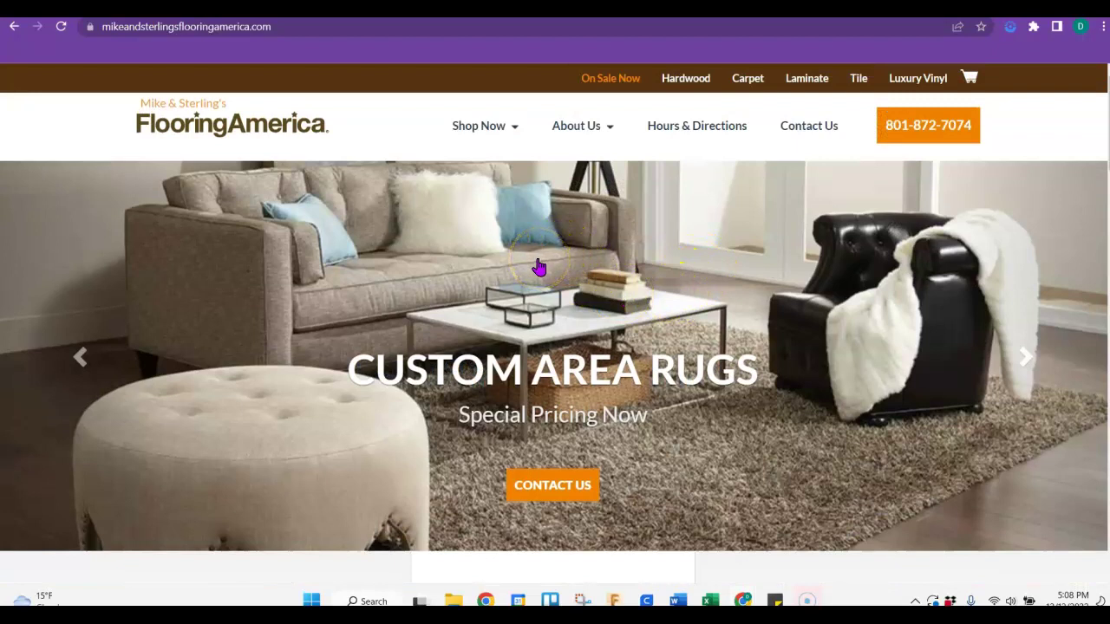
# Step: Switch to the Ahrefs overview of kayriley.com, open its backlinks report, sort by highest DR and review the referring pages
pyautogui.moveTo(463, 98)
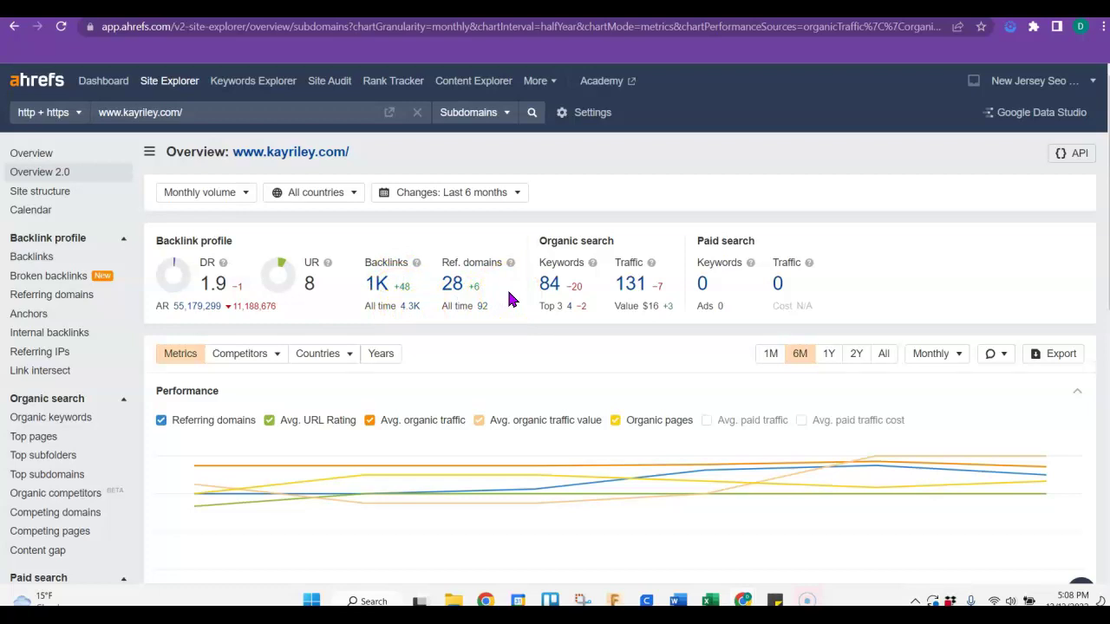
pyautogui.click(375, 295)
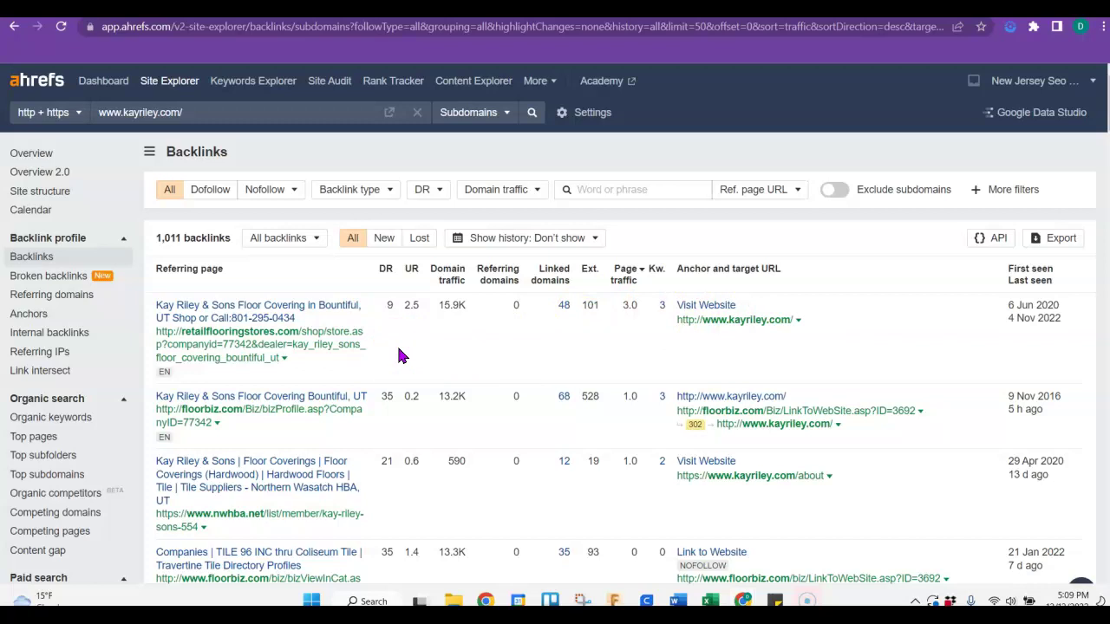
pyautogui.click(386, 276)
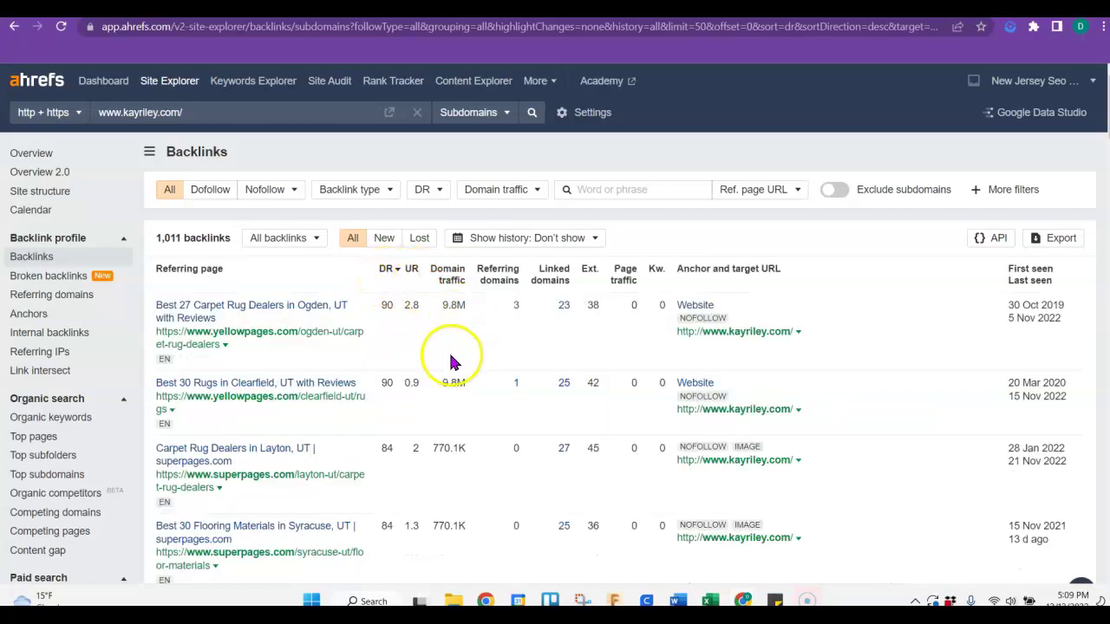
pyautogui.scroll(-1, 400, 461)
pyautogui.scroll(-8, 399, 461)
pyautogui.scroll(-5, 400, 461)
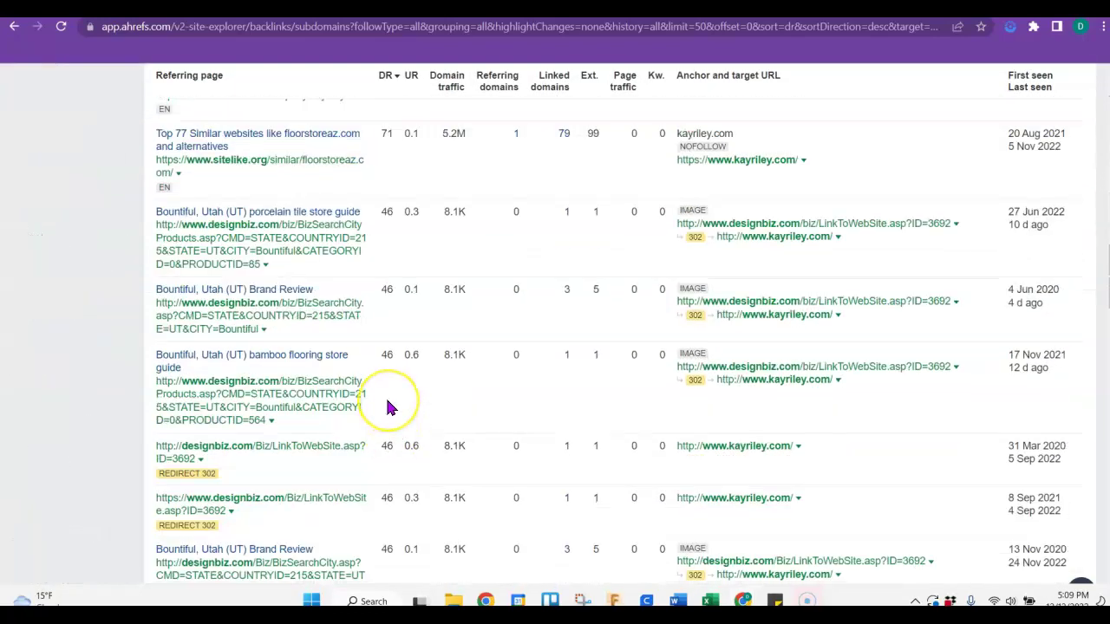
pyautogui.scroll(-10, 389, 407)
pyautogui.scroll(20, 386, 438)
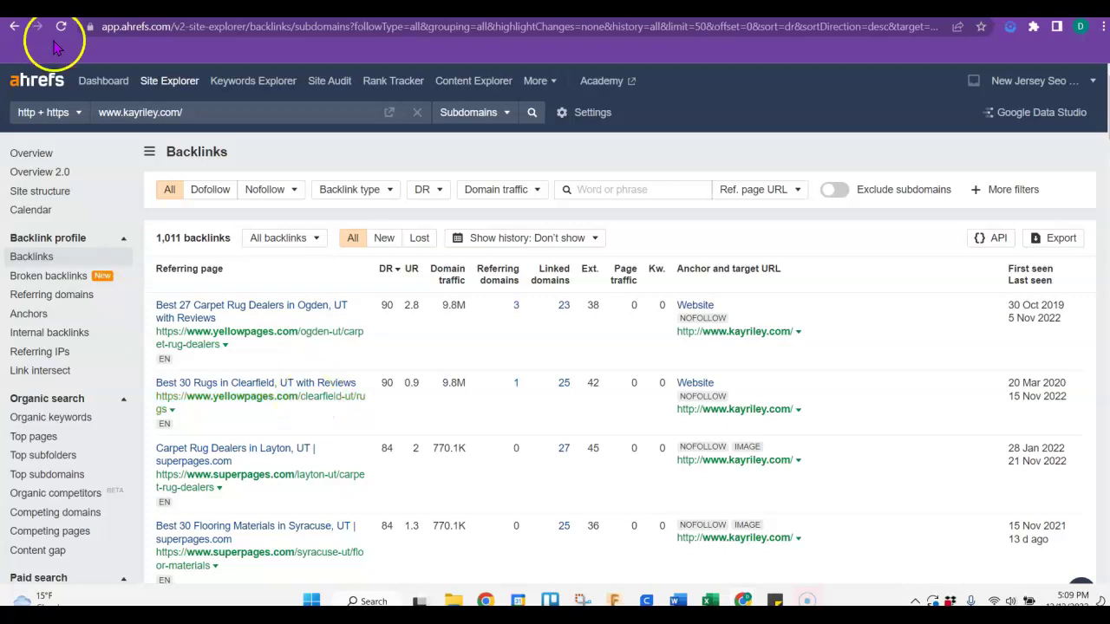
# Step: Return to the kayriley.com overview, open its organic keywords report and review the ranking keywords
pyautogui.click(74, 173)
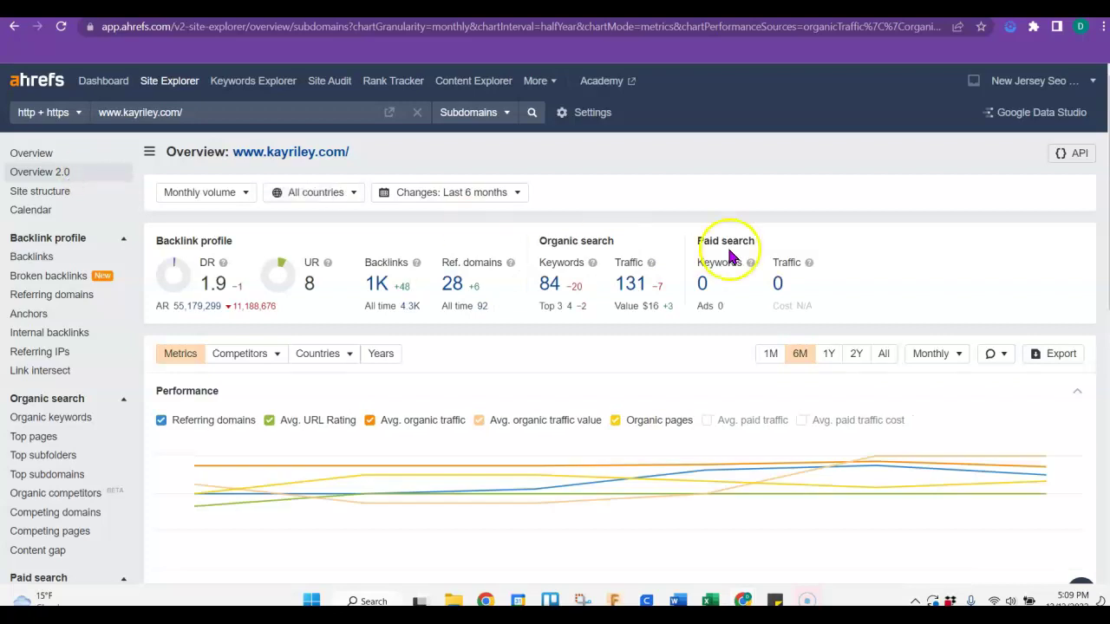
pyautogui.click(556, 285)
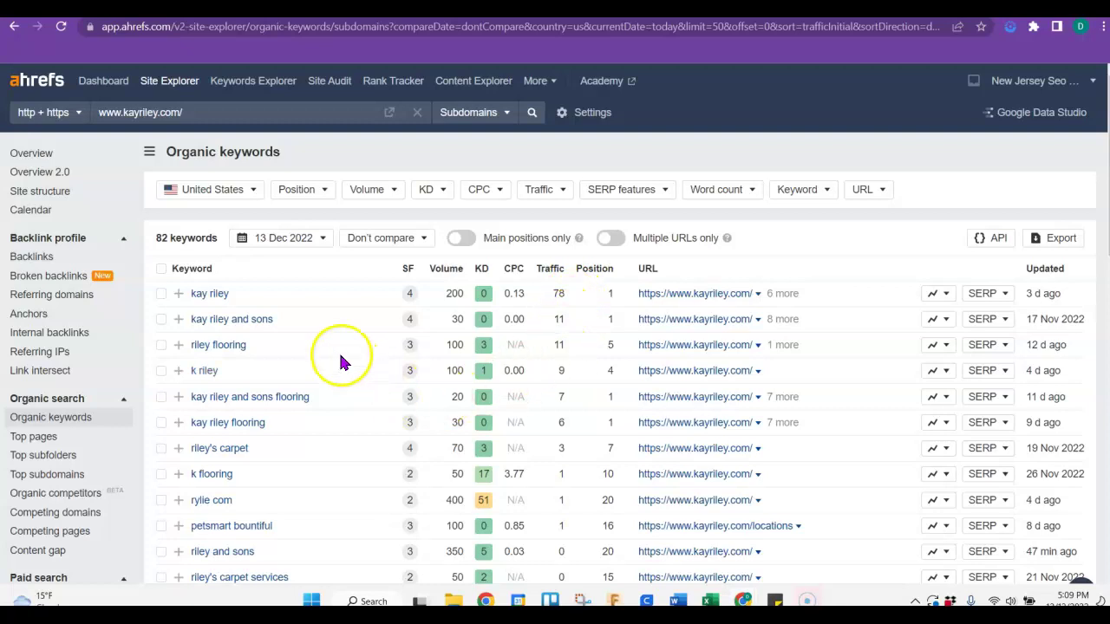
pyautogui.scroll(-2, 324, 386)
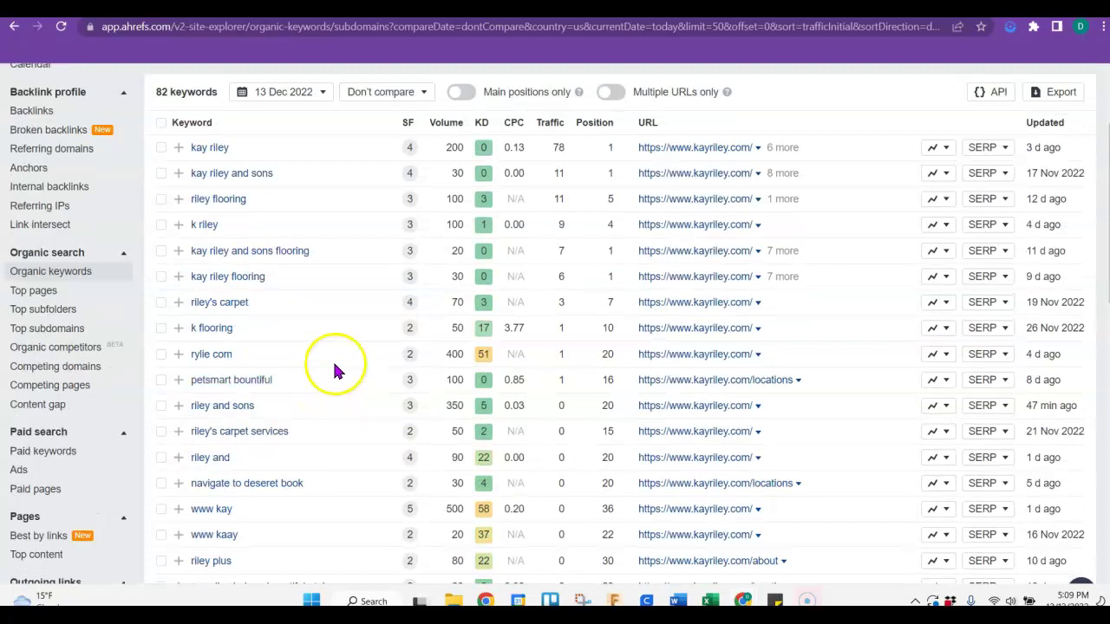
pyautogui.scroll(-2, 333, 366)
pyautogui.scroll(-2, 337, 371)
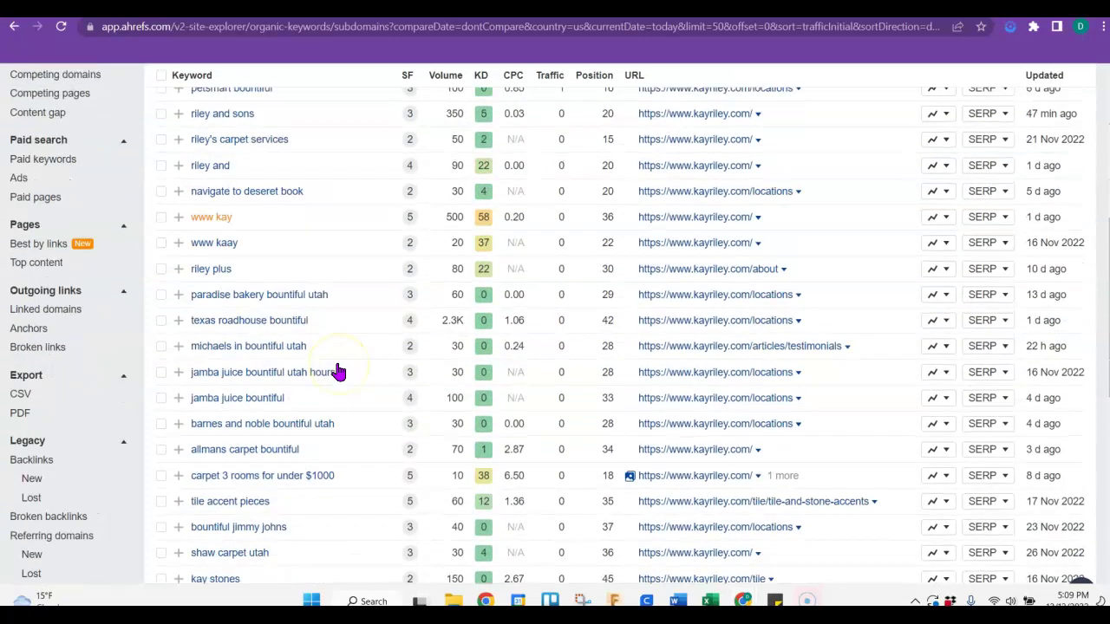
pyautogui.scroll(-4, 293, 401)
pyautogui.scroll(11, 292, 411)
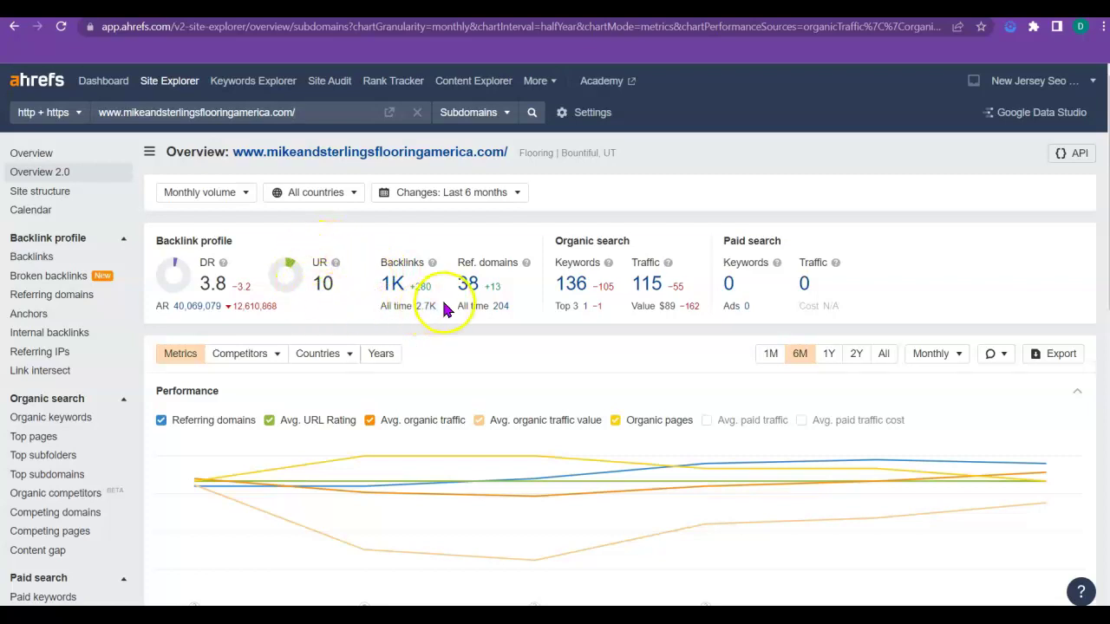
# Step: Switch to the Ahrefs overview of mikeandsterlingsflooringamerica.com, open its organic keywords and review them sorted by highest volume
pyautogui.click(570, 293)
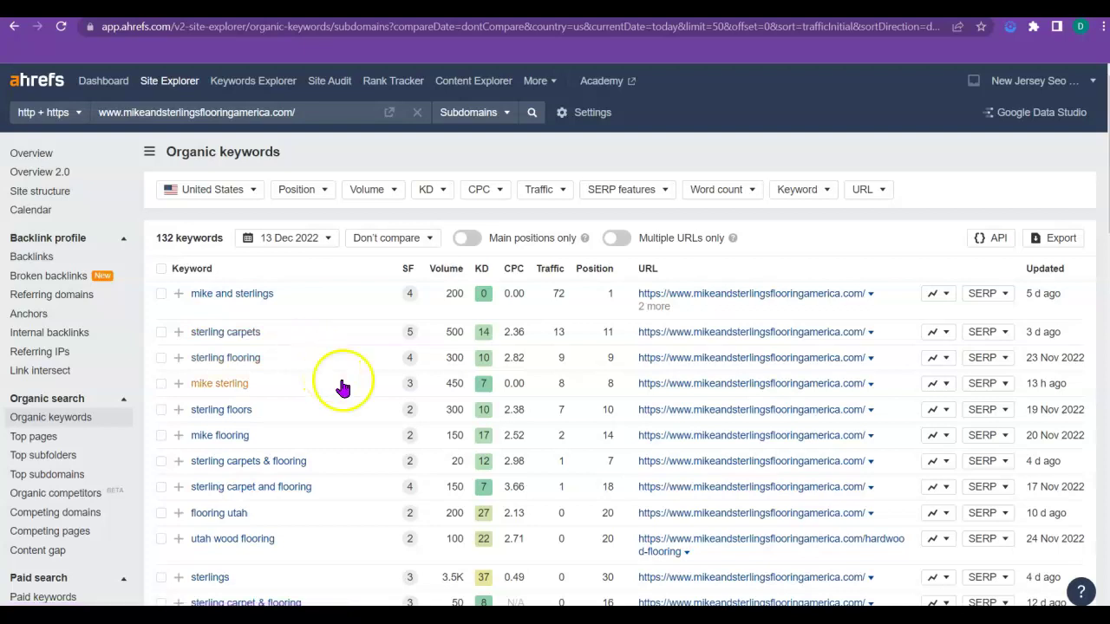
pyautogui.click(454, 268)
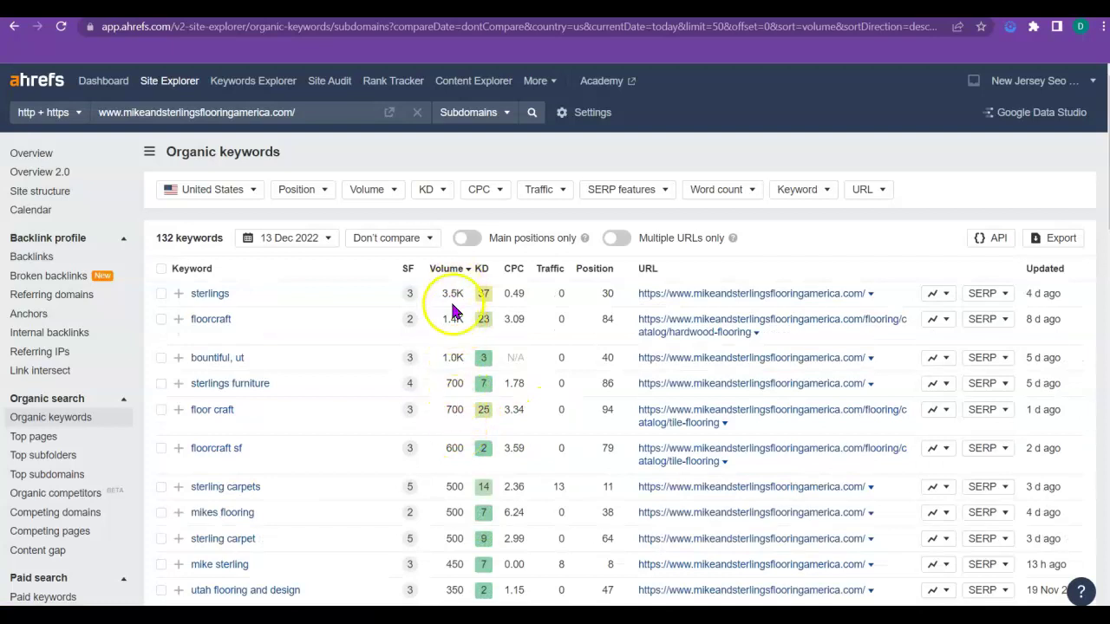
pyautogui.scroll(-3, 456, 521)
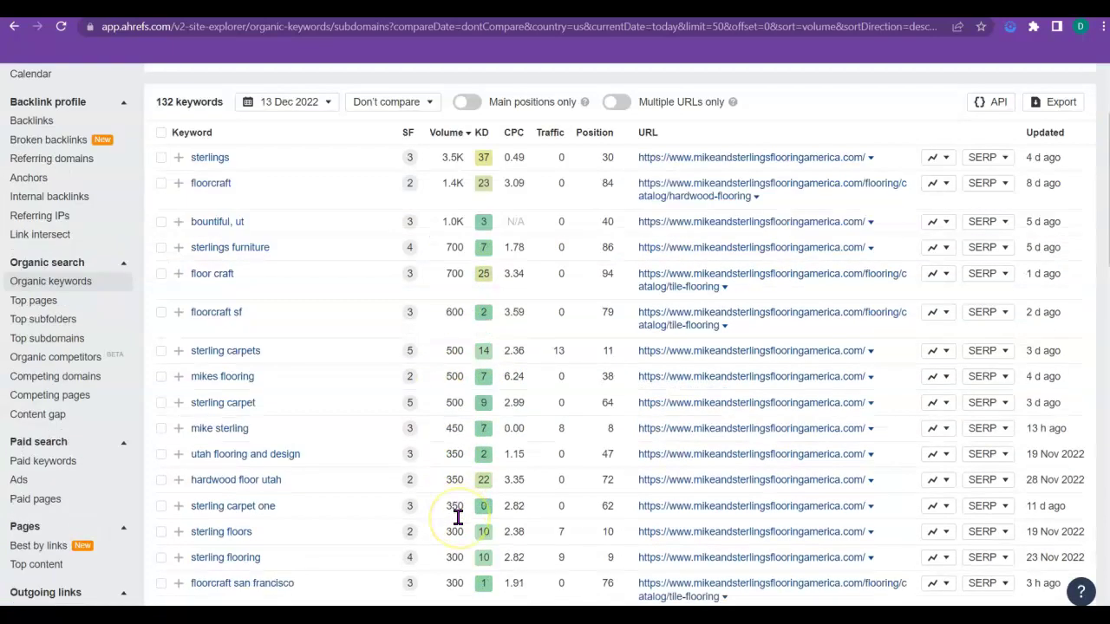
pyautogui.scroll(-2, 459, 525)
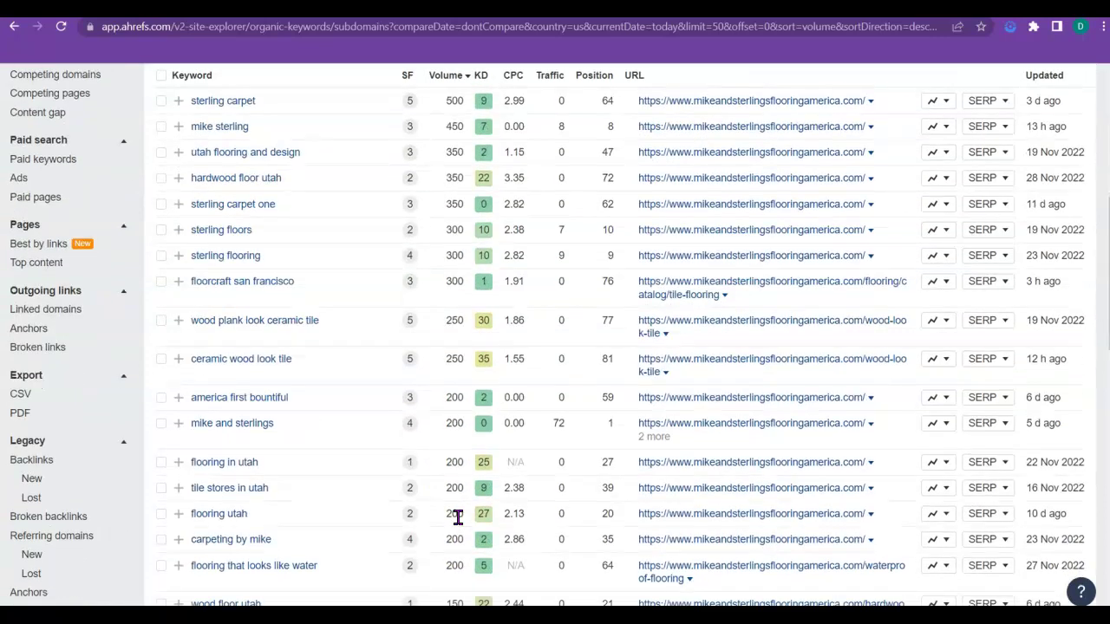
pyautogui.scroll(3, 458, 518)
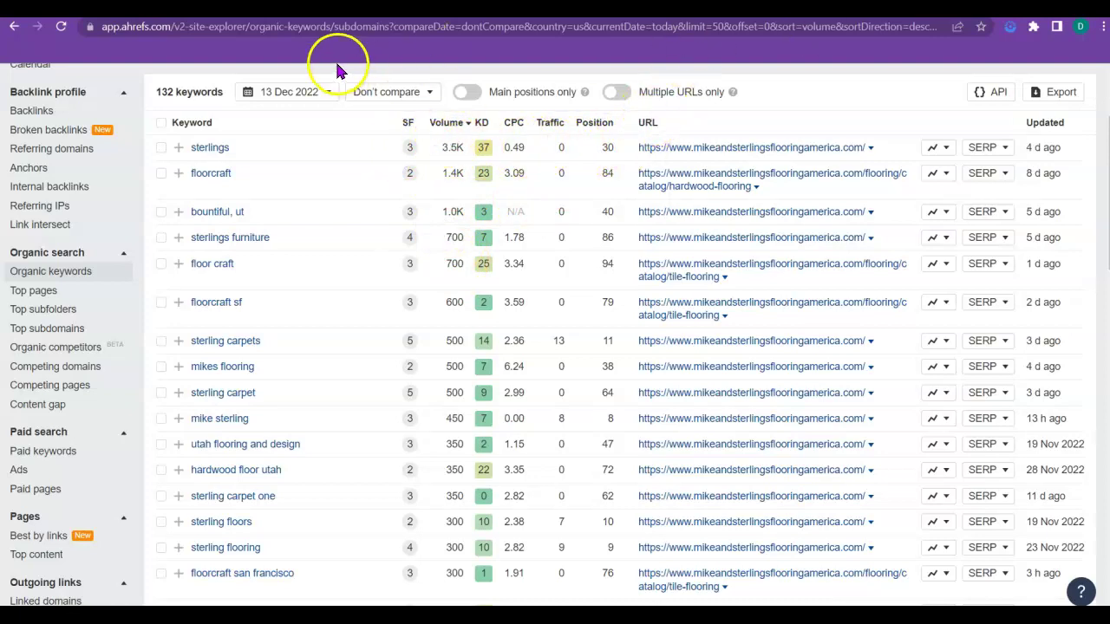
# Step: Open the backlinks report for mikeandsterlingsflooringamerica.com and sort the referring pages by highest DR
pyautogui.click(41, 111)
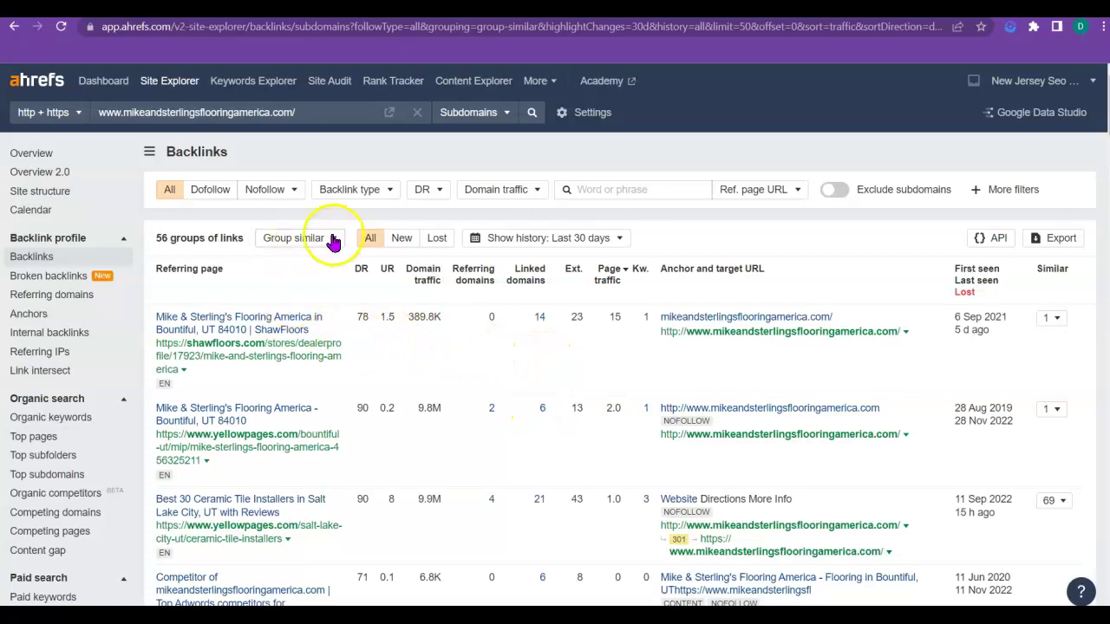
pyautogui.click(361, 269)
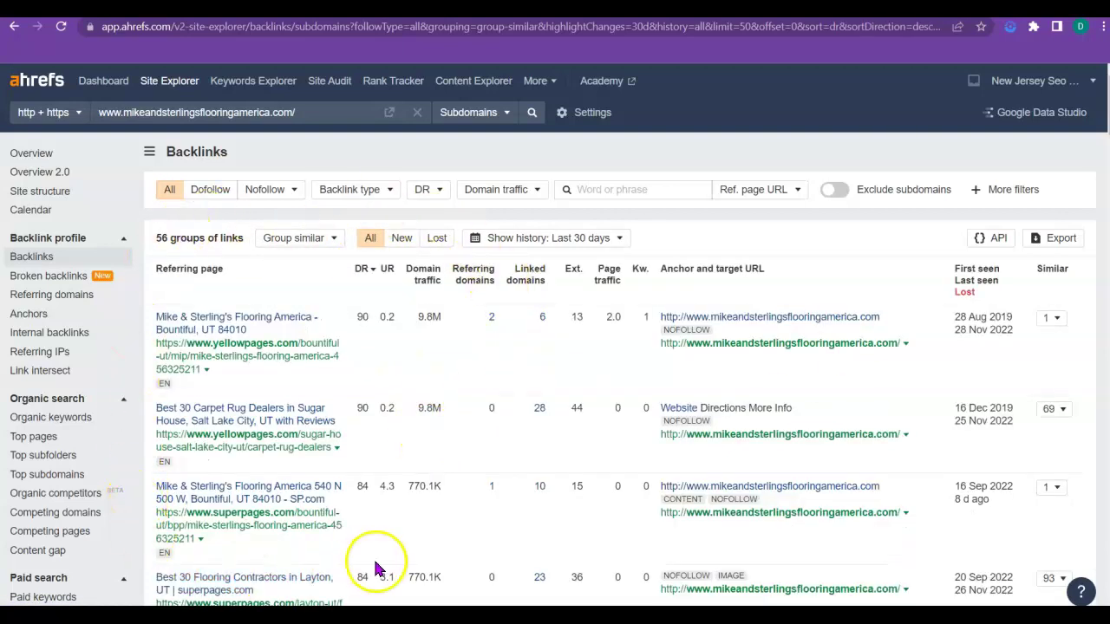
pyautogui.scroll(-2, 412, 332)
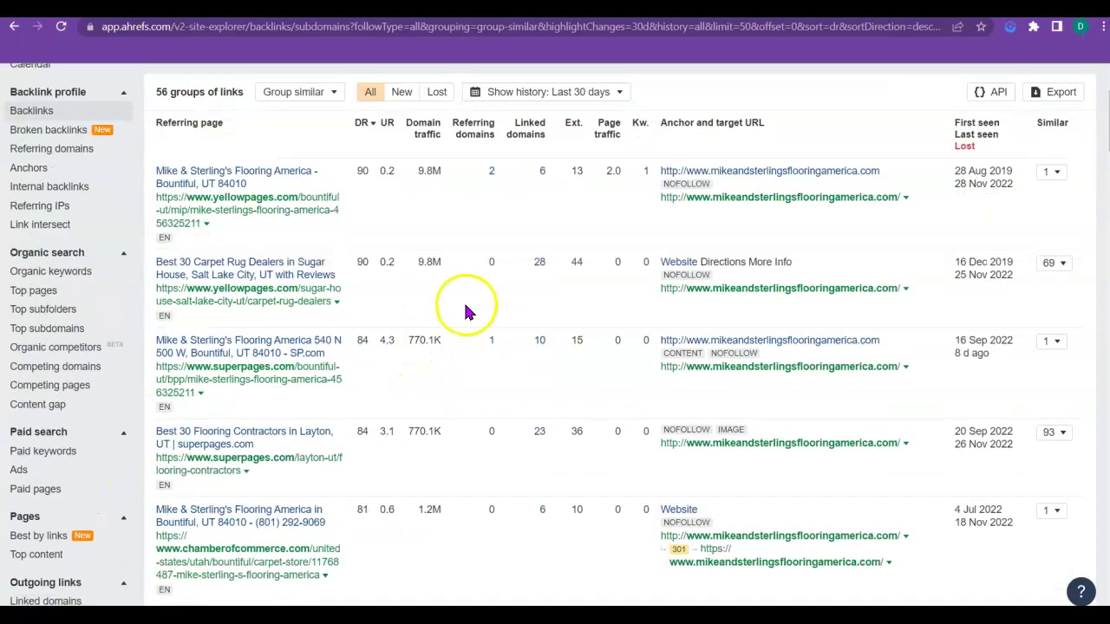